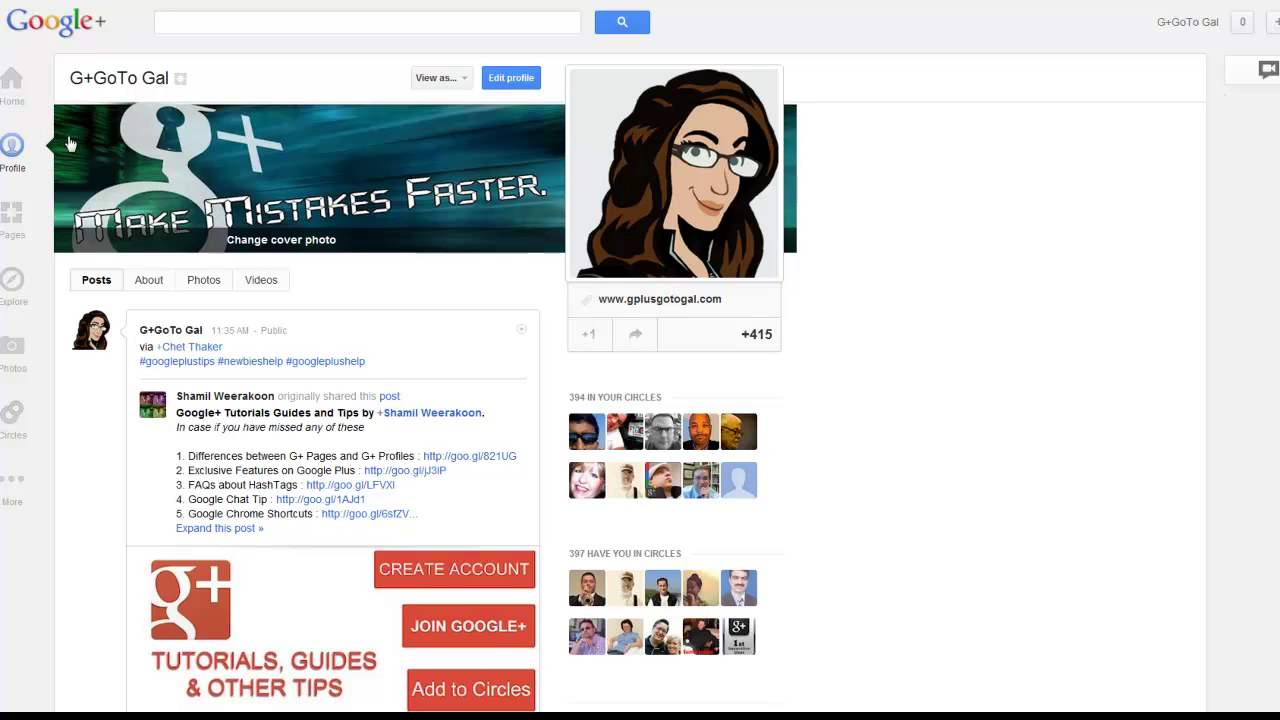
Start a Home-stream post that +mentions a contact chosen from the suggestions
{"action": "left_click", "coordinate": [12, 84]}
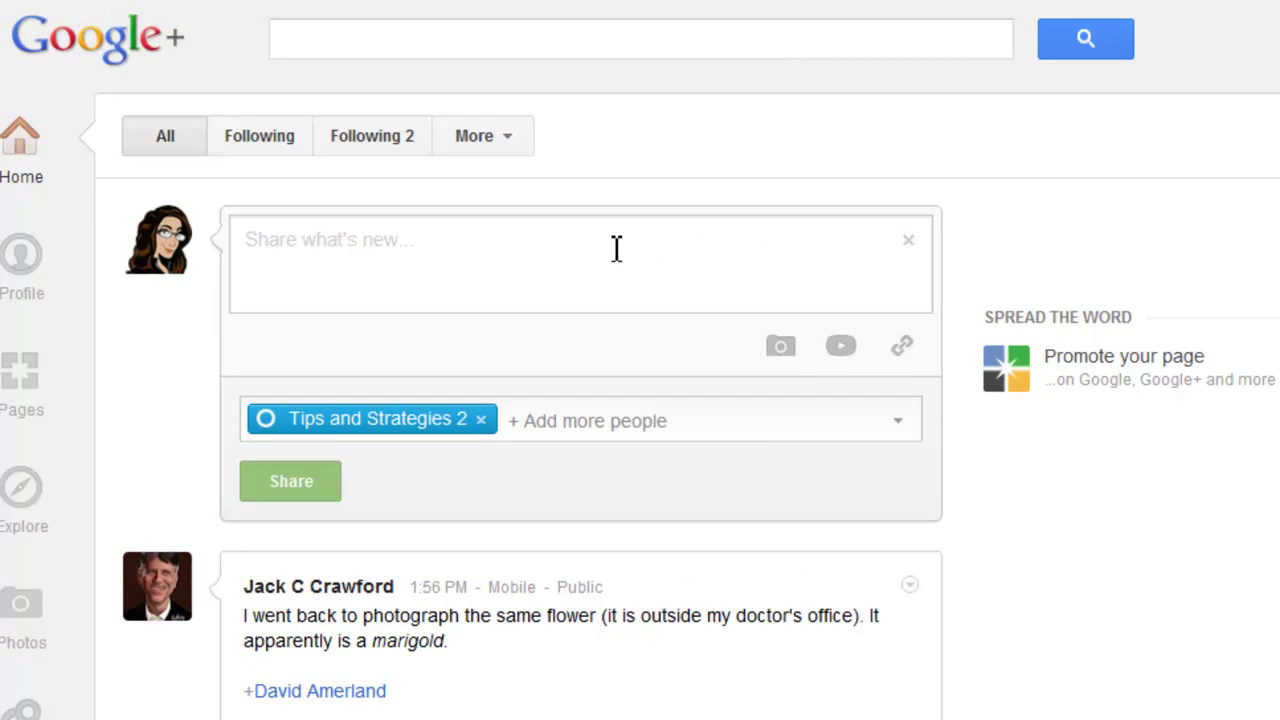
{"action": "type", "text": "+"}
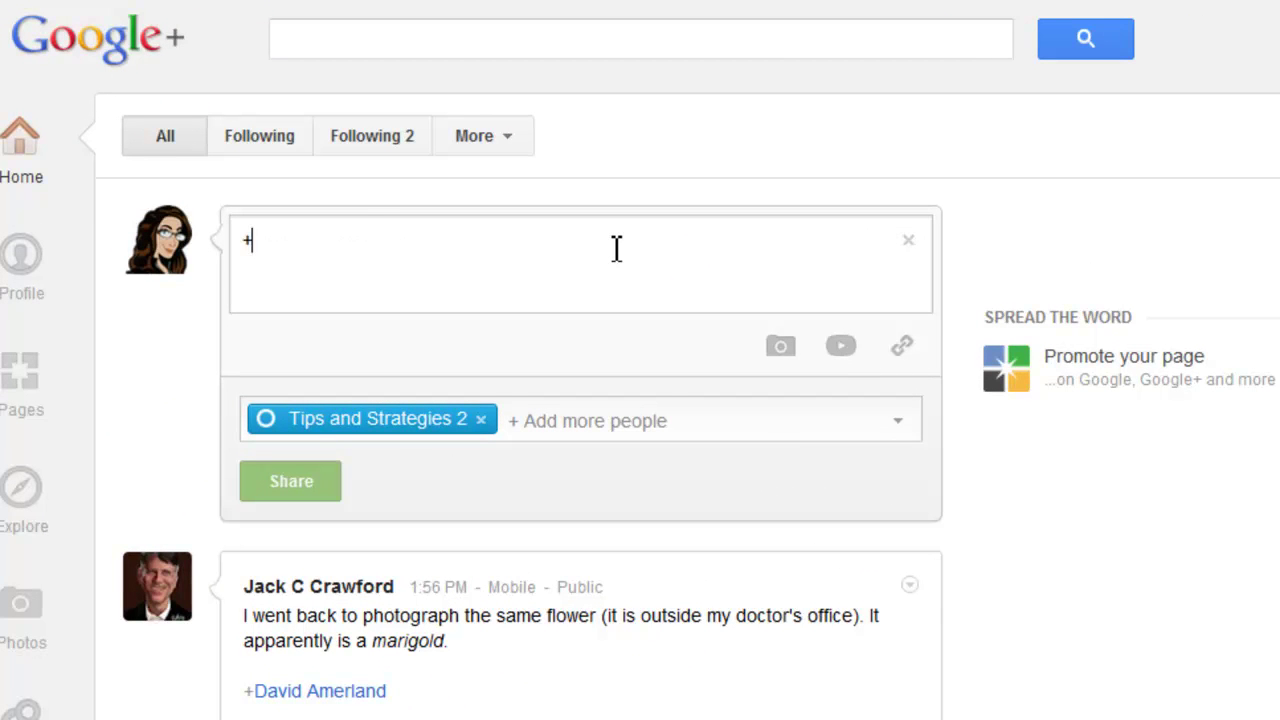
{"action": "type", "text": "yi"}
{"action": "key", "text": "Return"}
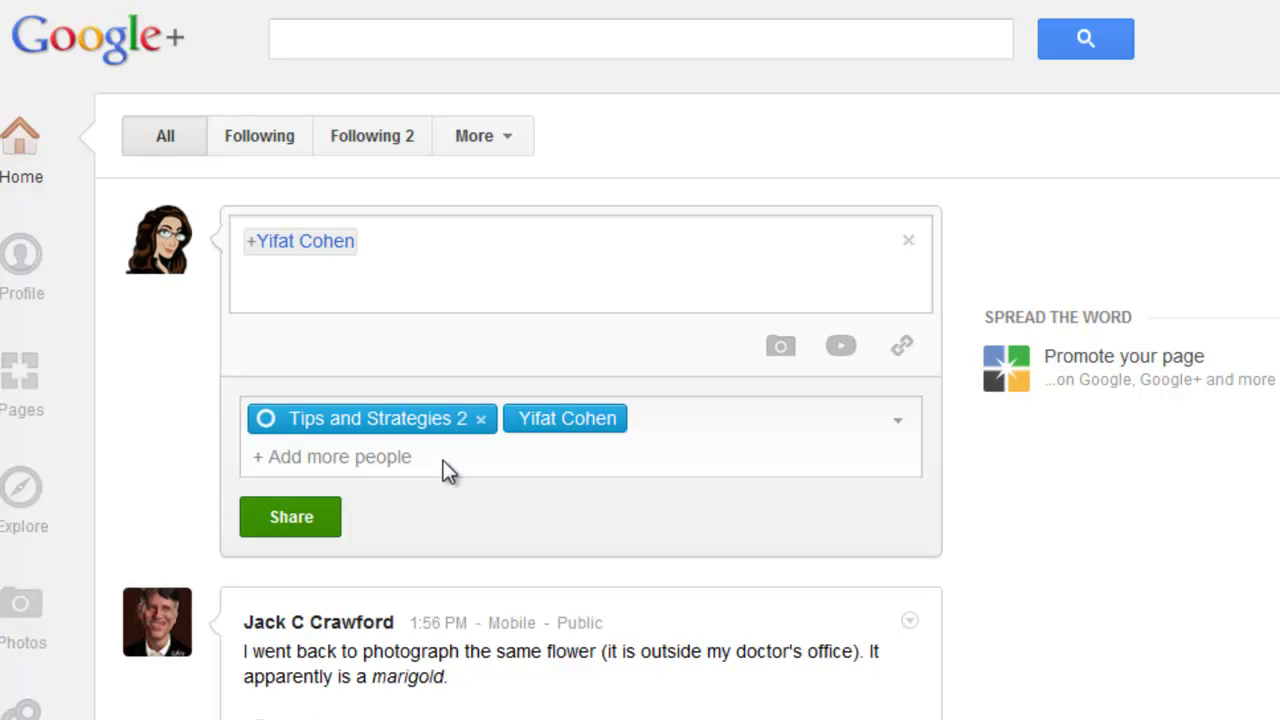
Replace the Tips and Strategies 2 circle with Tech+Talks and turn on its email notification
{"action": "left_click", "coordinate": [480, 419]}
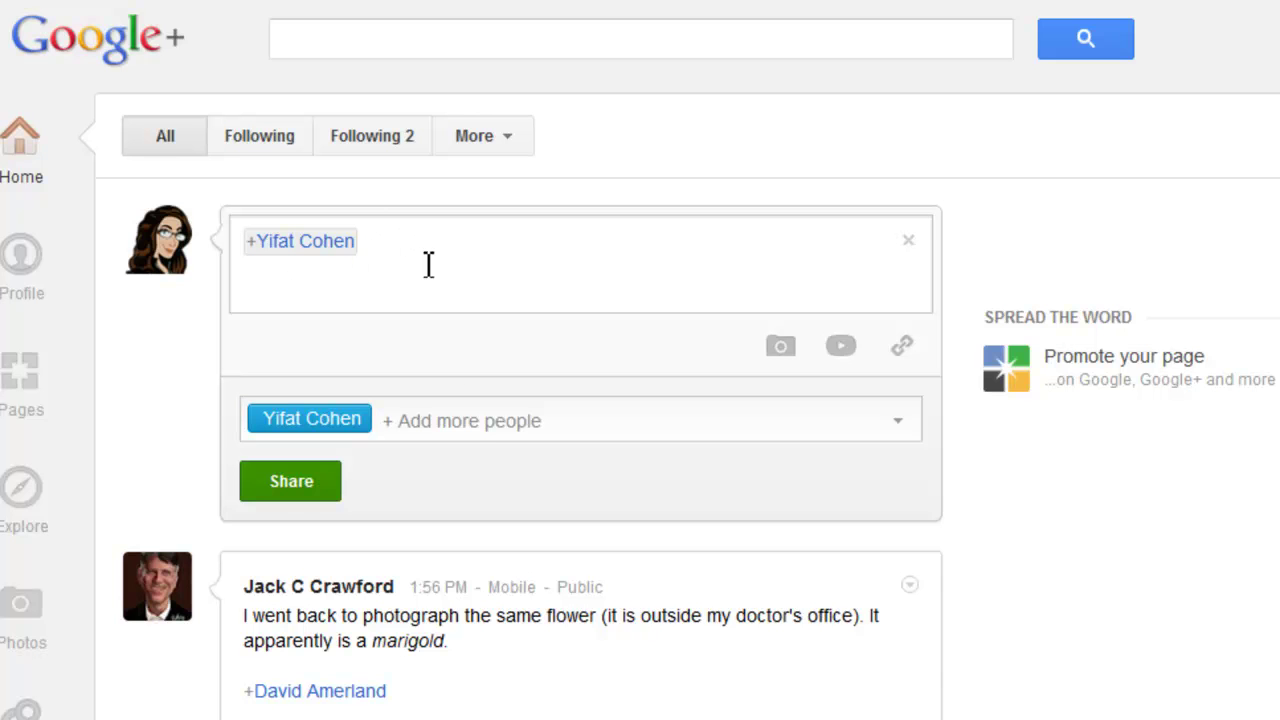
{"action": "left_click", "coordinate": [467, 424]}
{"action": "scroll", "coordinate": [537, 600], "scroll_direction": "down", "scroll_amount": 3}
{"action": "scroll", "coordinate": [523, 591], "scroll_direction": "down", "scroll_amount": 3}
{"action": "left_click", "coordinate": [528, 574]}
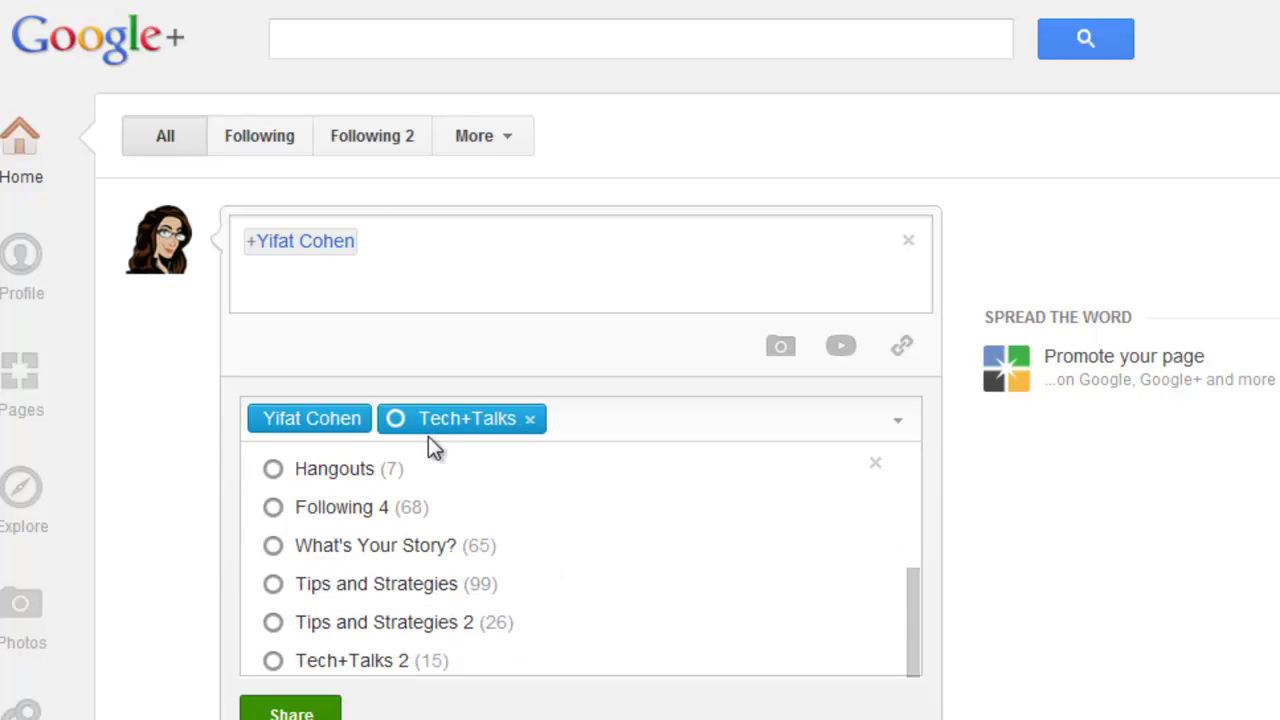
{"action": "mouse_move", "coordinate": [462, 418]}
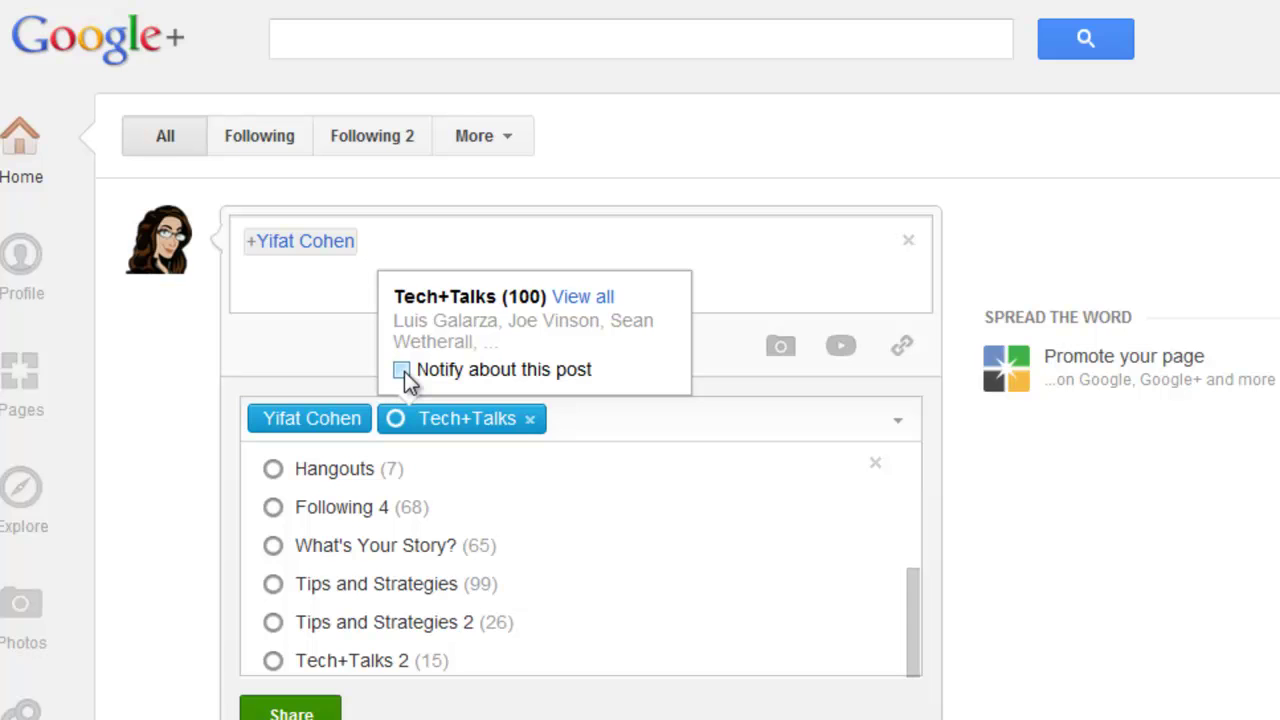
{"action": "left_click", "coordinate": [401, 370]}
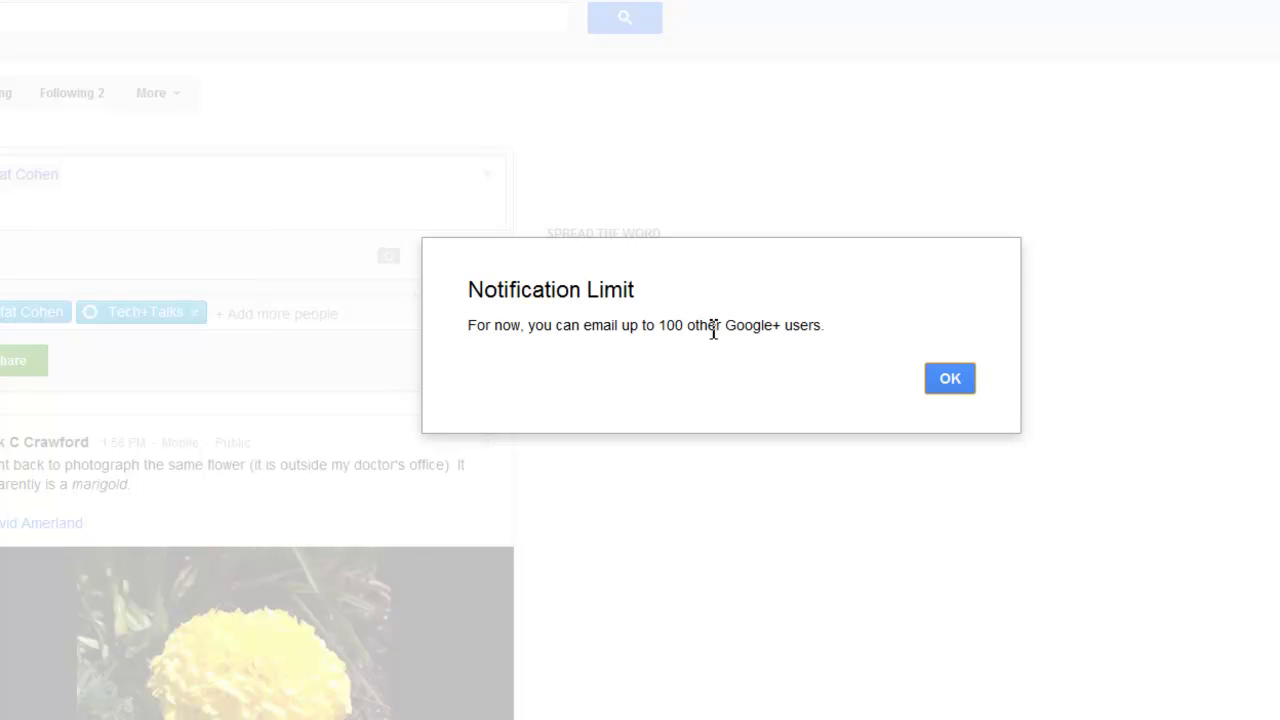
Delete the contact's mention from the post and notify Tech+Talks members about it
{"action": "left_click", "coordinate": [957, 388]}
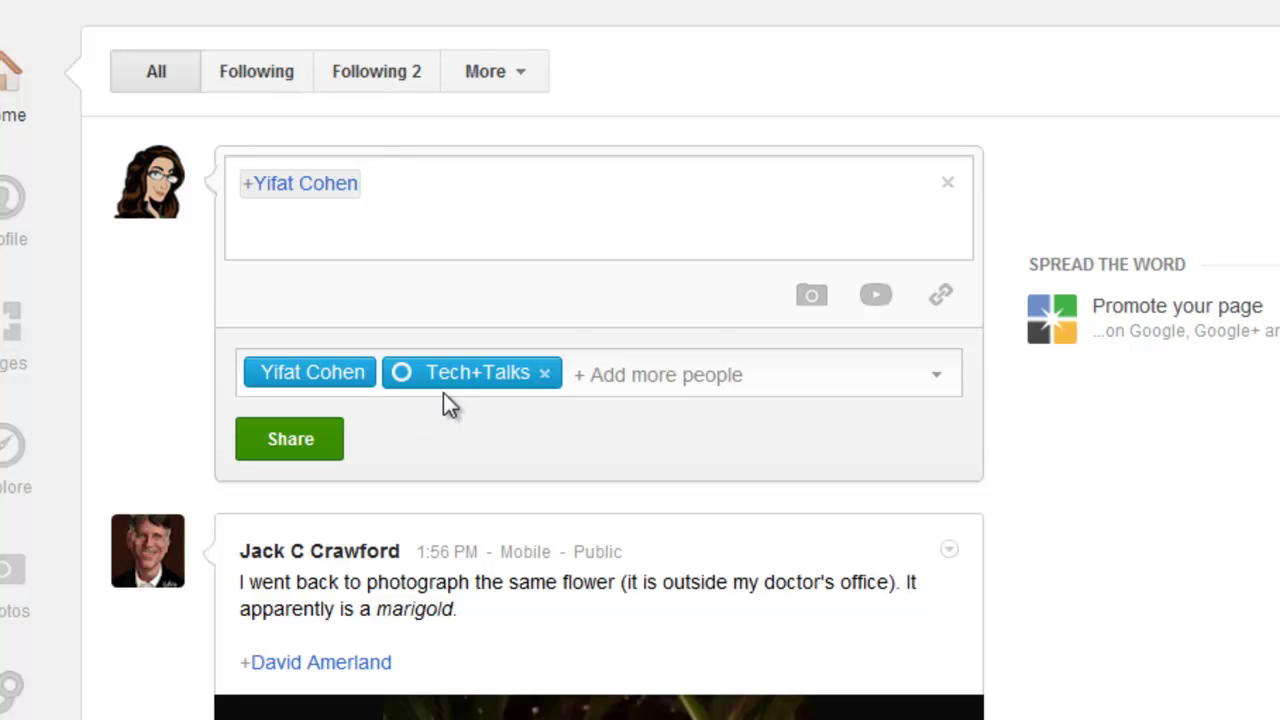
{"action": "mouse_move", "coordinate": [141, 312]}
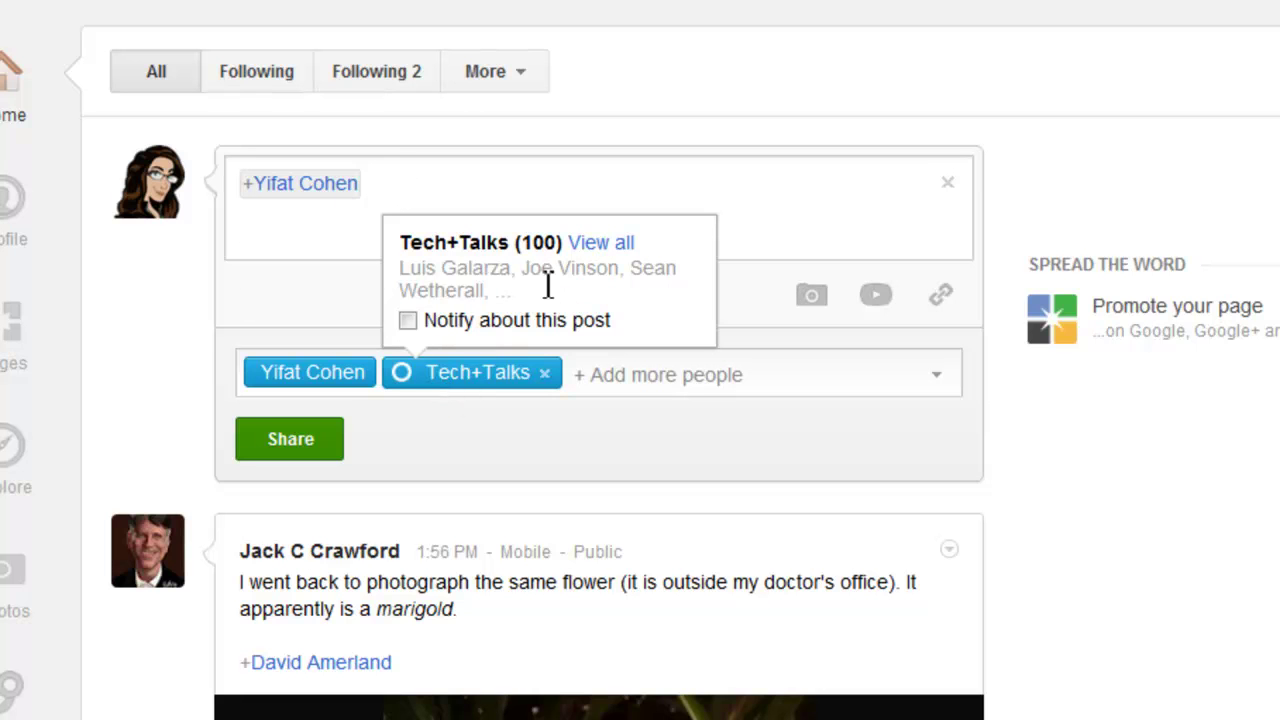
{"action": "left_click", "coordinate": [501, 182]}
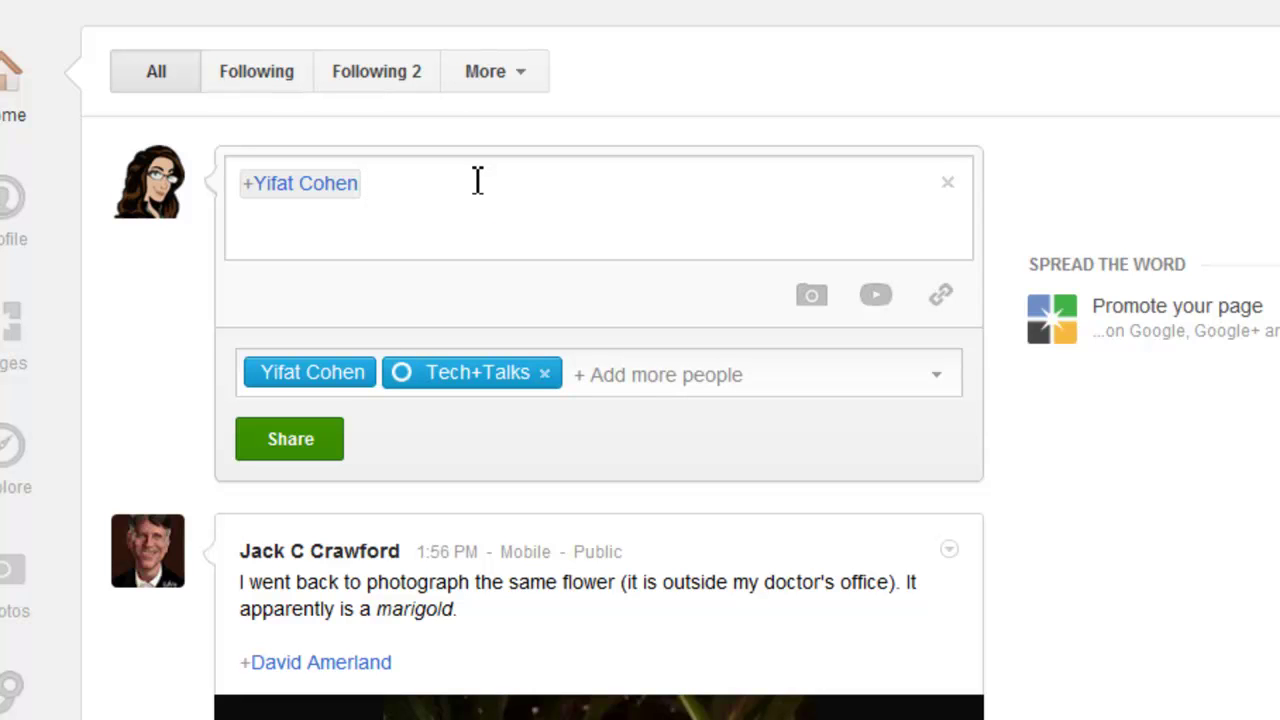
{"action": "left_click_drag", "start_coordinate": [477, 181], "coordinate": [233, 250]}
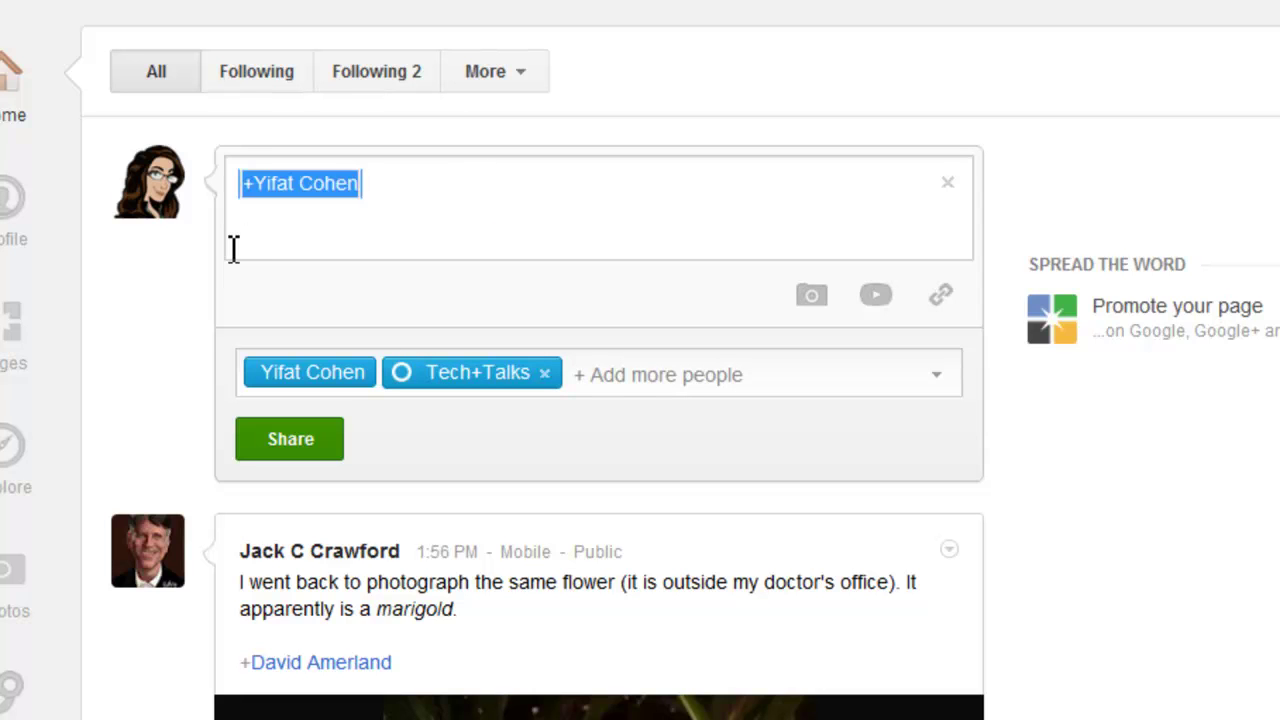
{"action": "key", "text": "BackSpace"}
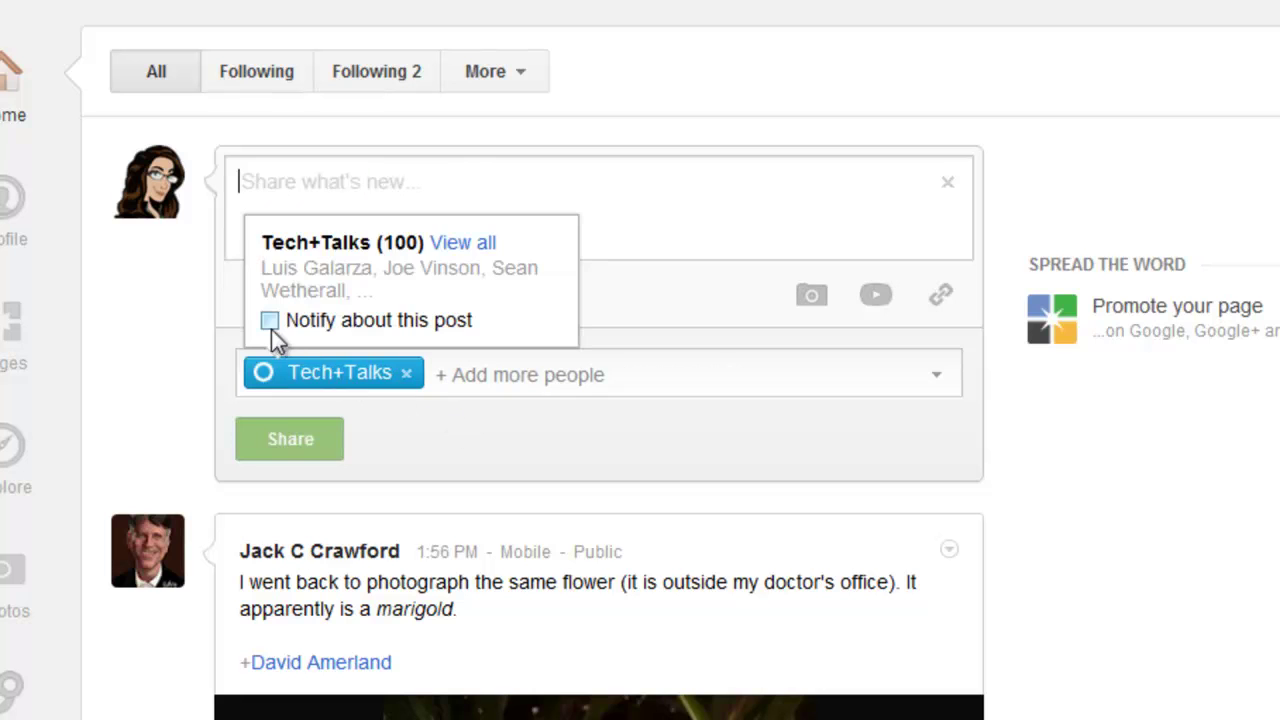
{"action": "left_click", "coordinate": [270, 322]}
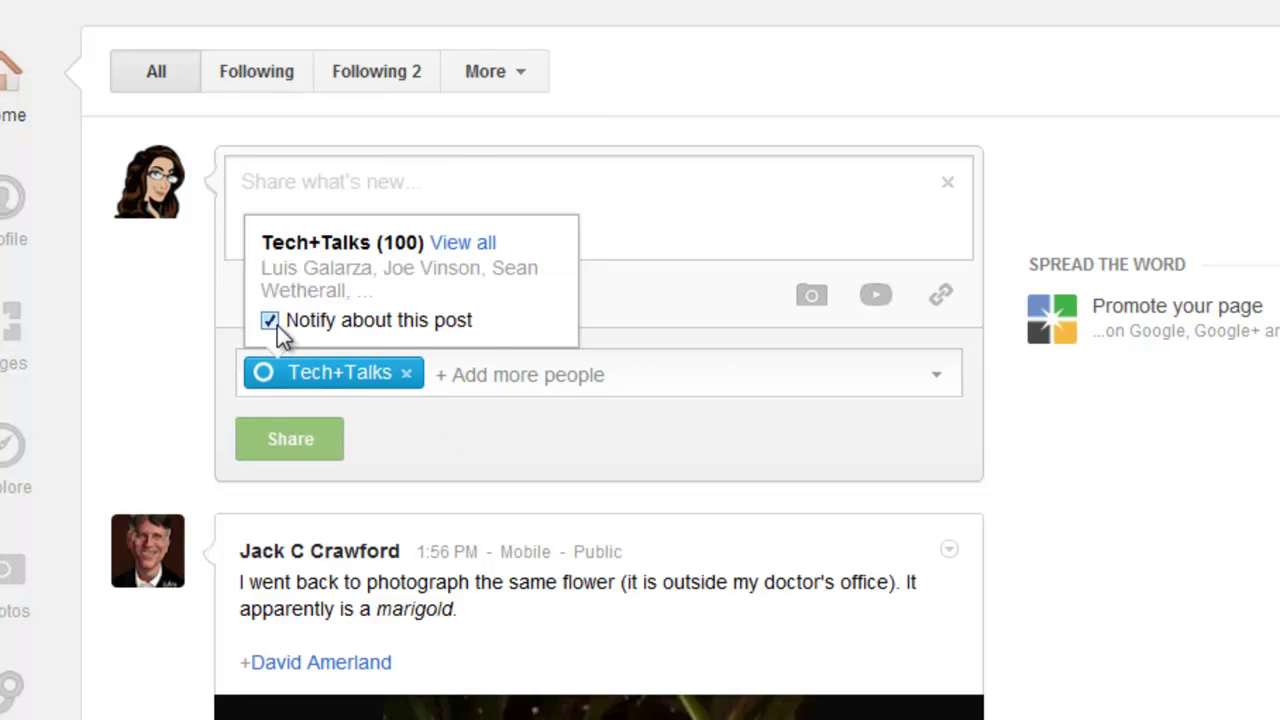
Re-mention the same contact and add a second contact as a recipient
{"action": "type", "text": "+yifa"}
{"action": "left_click", "coordinate": [626, 204]}
{"action": "left_click", "coordinate": [660, 375]}
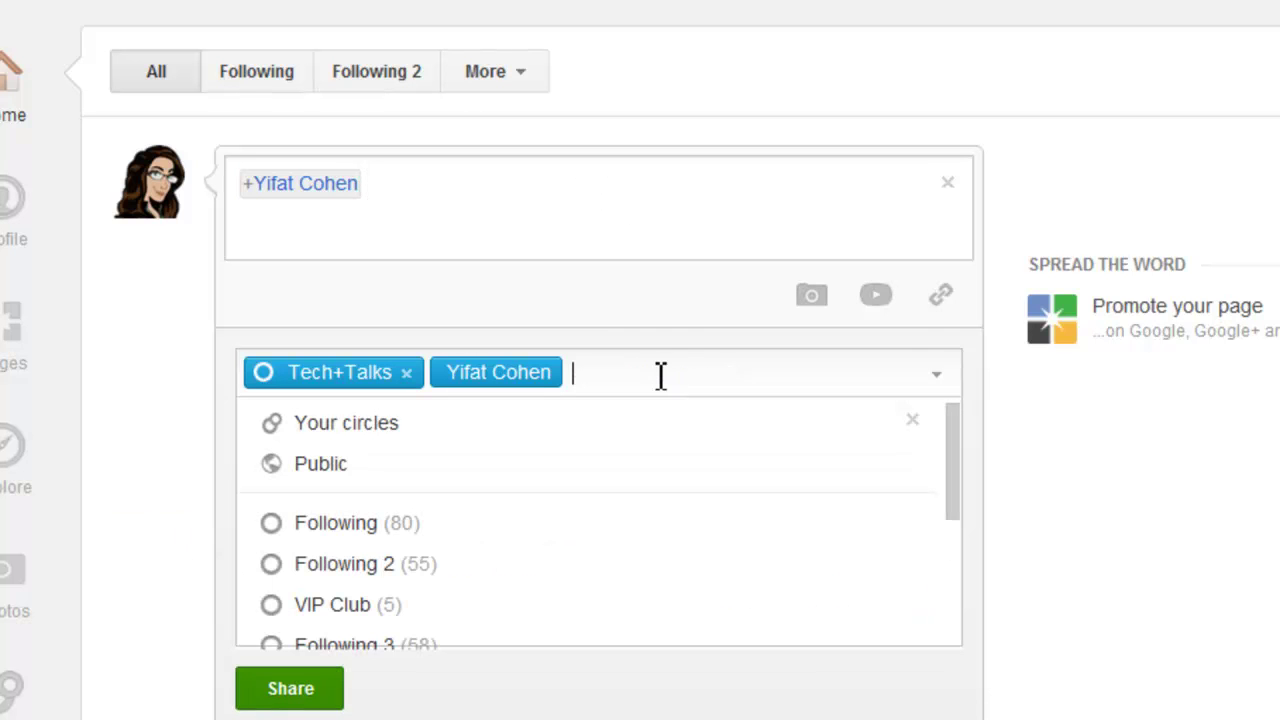
{"action": "type", "text": "pio"}
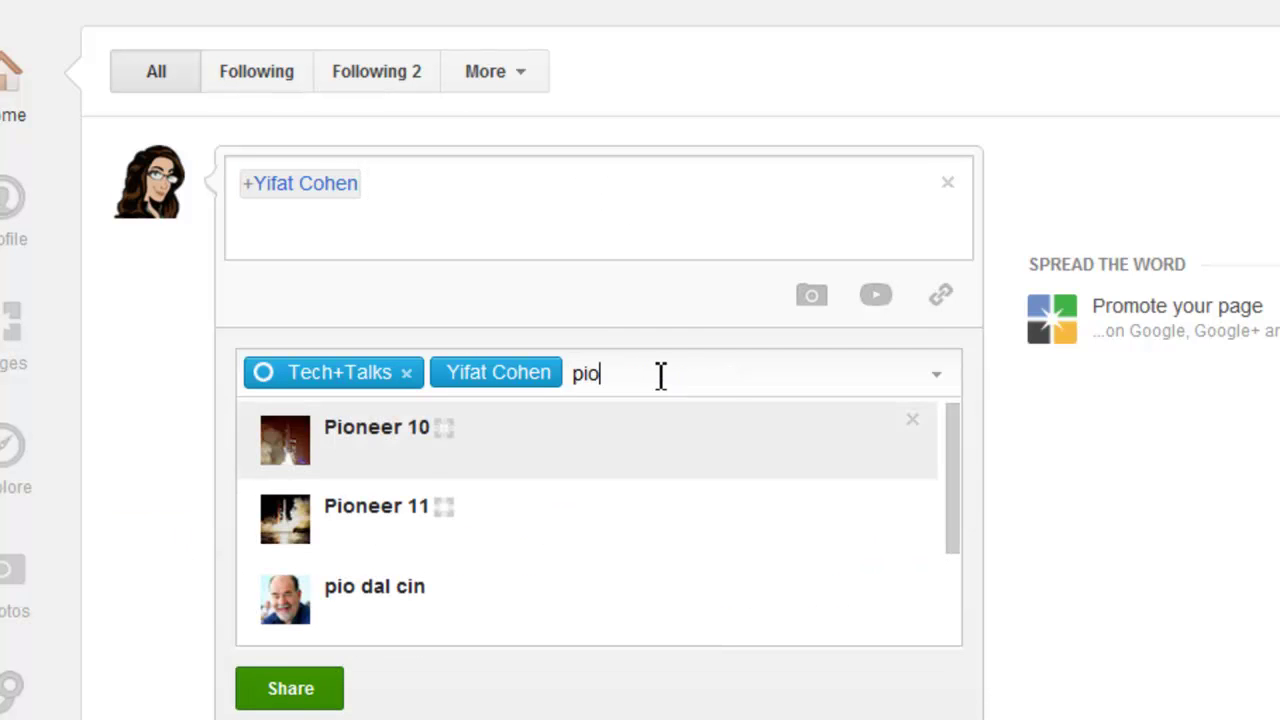
{"action": "key", "text": "Down"}
{"action": "key", "text": "Down"}
{"action": "key", "text": "Down"}
{"action": "key", "text": "Up"}
{"action": "key", "text": "Return"}
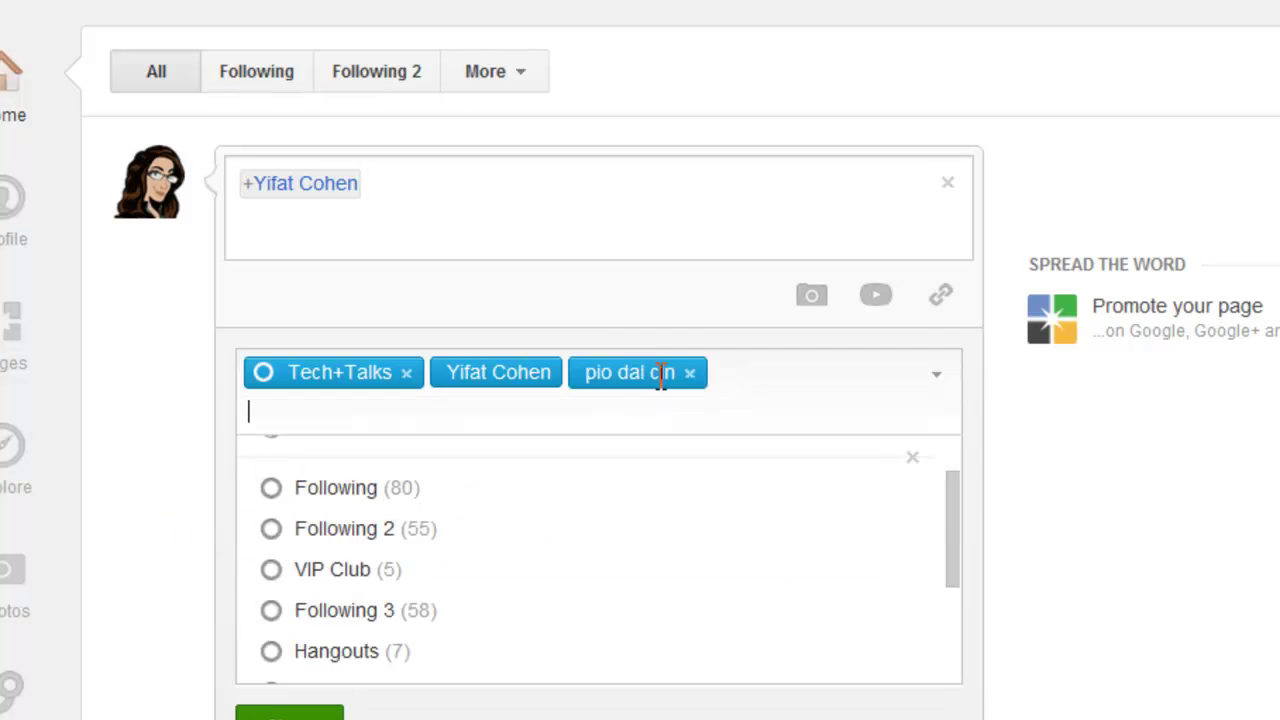
Add two more contacts as individual recipients of the post
{"action": "type", "text": "+maya"}
{"action": "key", "text": "Return"}
{"action": "type", "text": "+"}
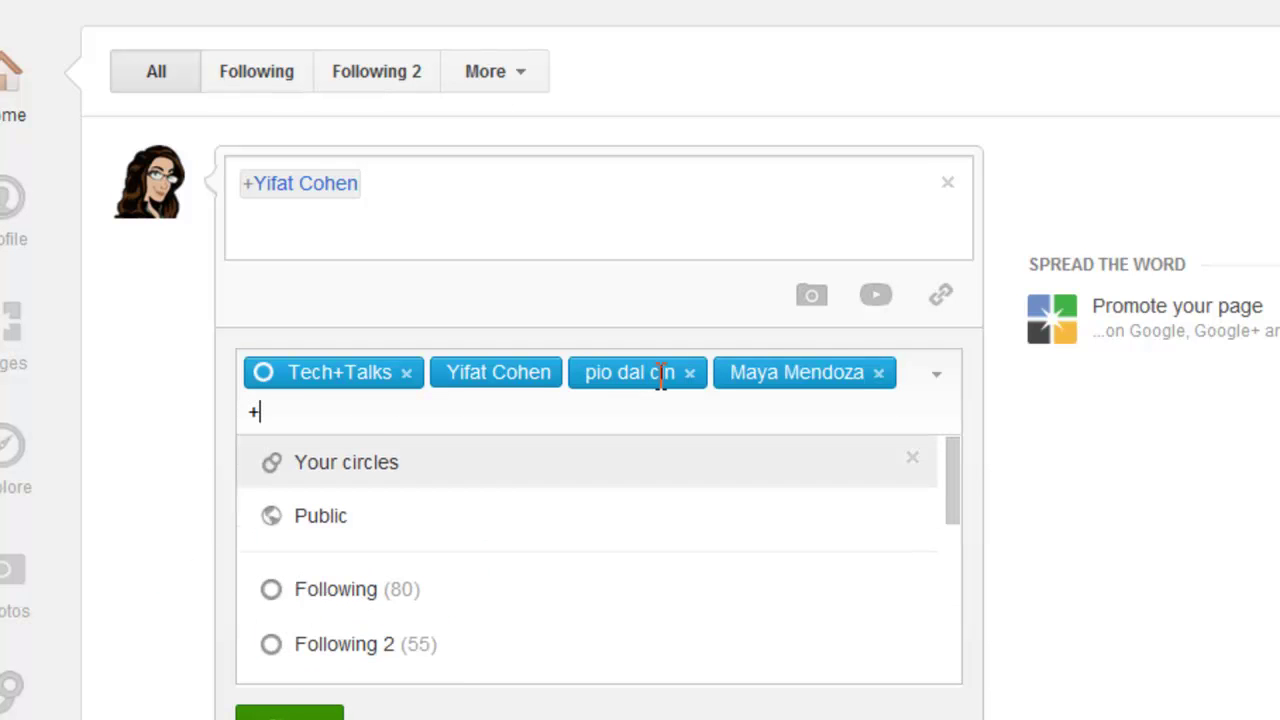
{"action": "type", "text": "shir"}
{"action": "key", "text": "Return"}
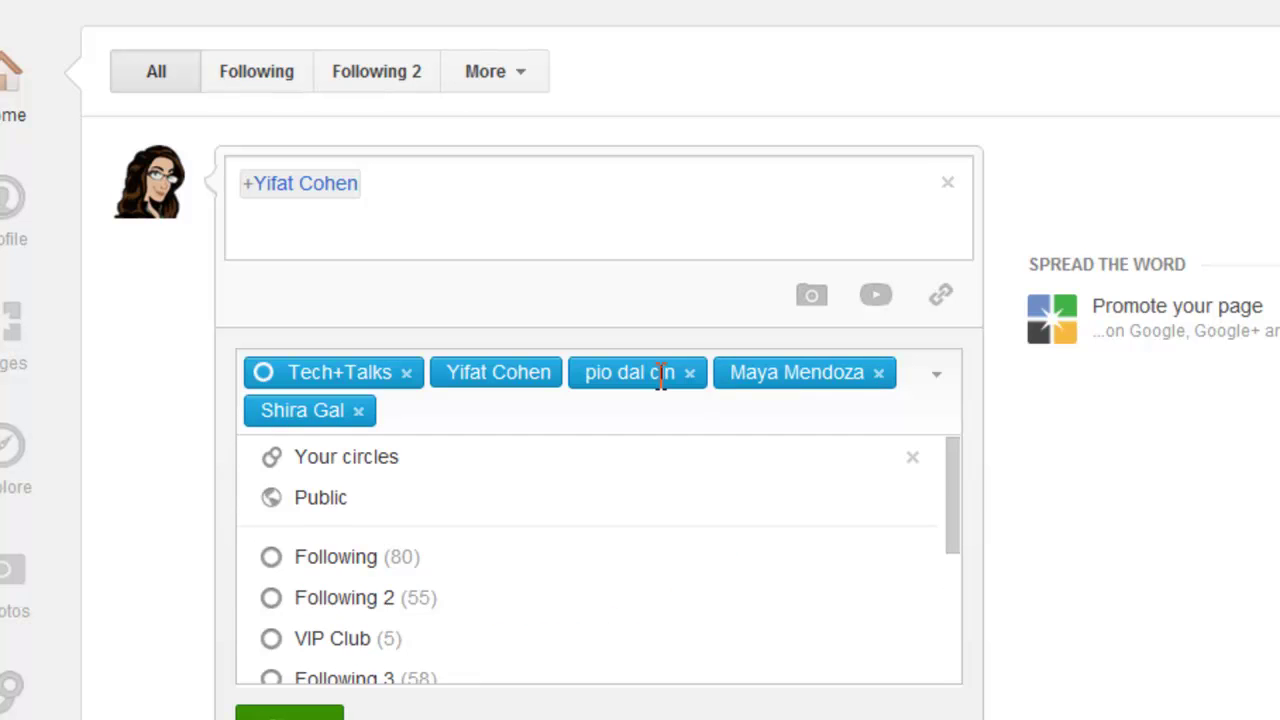
{"action": "left_click", "coordinate": [1272, 577]}
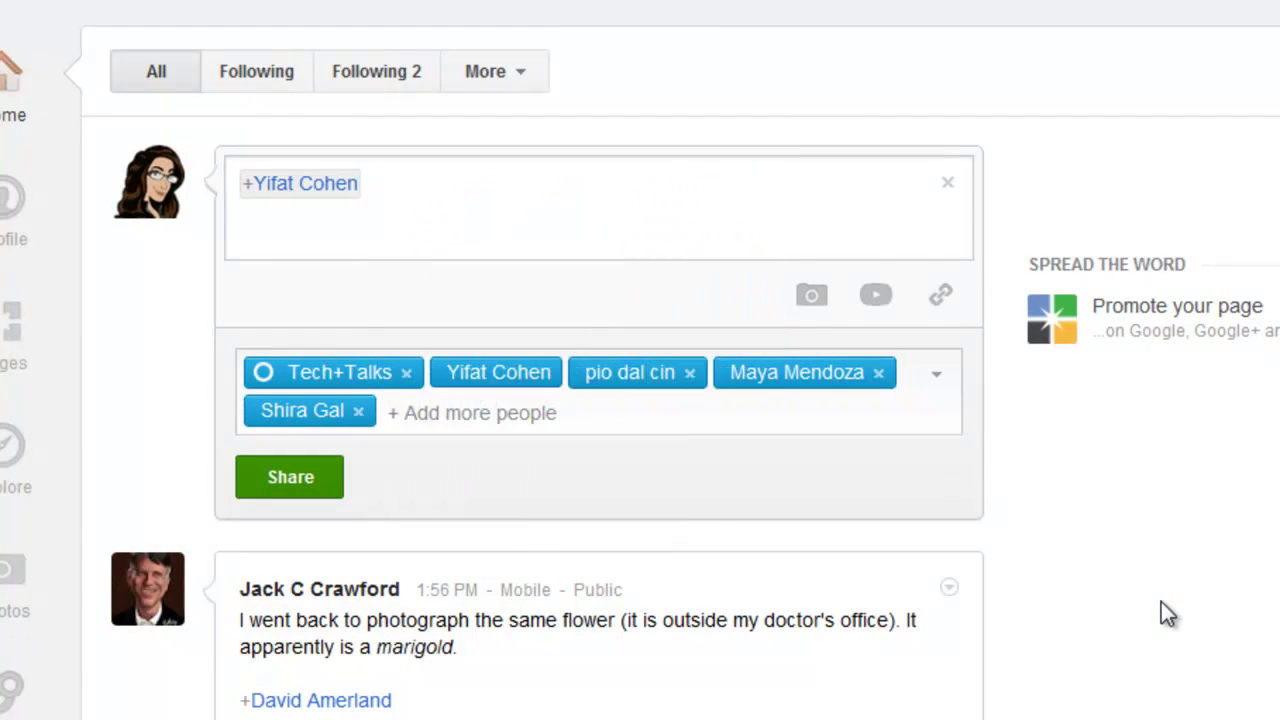
Add Public to the audience alongside Tech+Talks and the four individual contacts
{"action": "left_click", "coordinate": [421, 415]}
{"action": "type", "text": "p"}
{"action": "key", "text": "Return"}
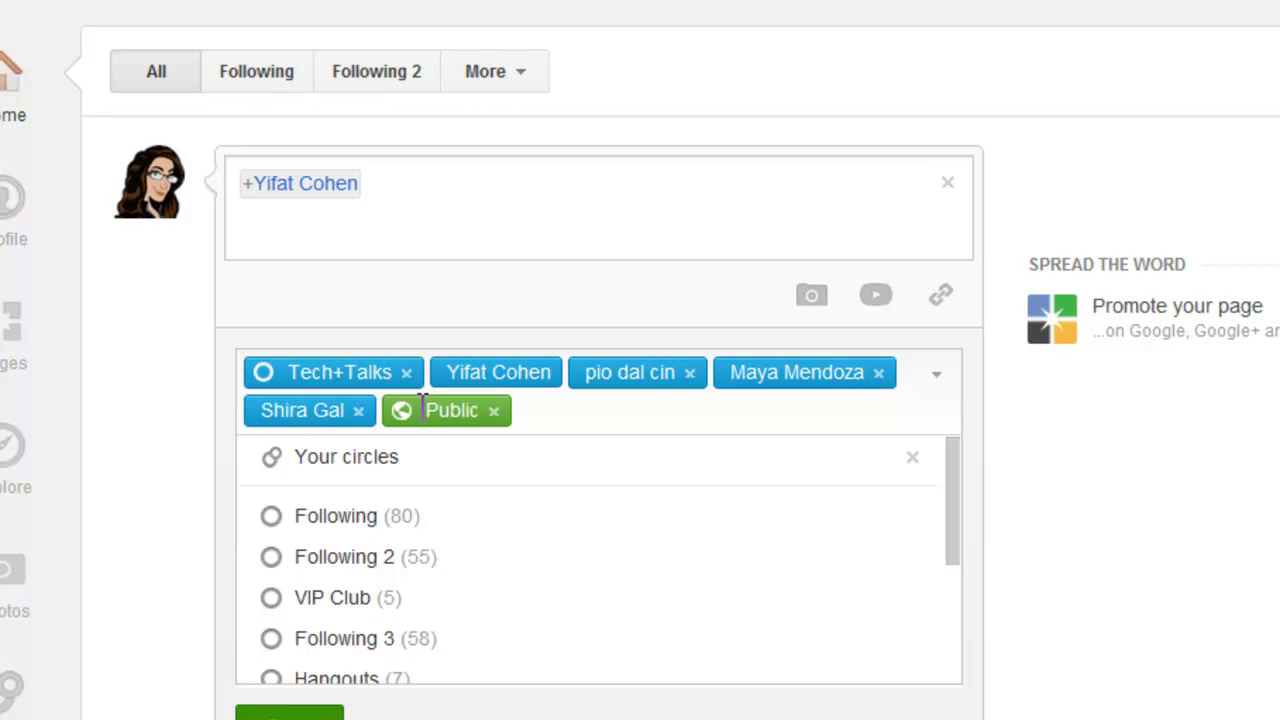
{"action": "left_click", "coordinate": [1151, 503]}
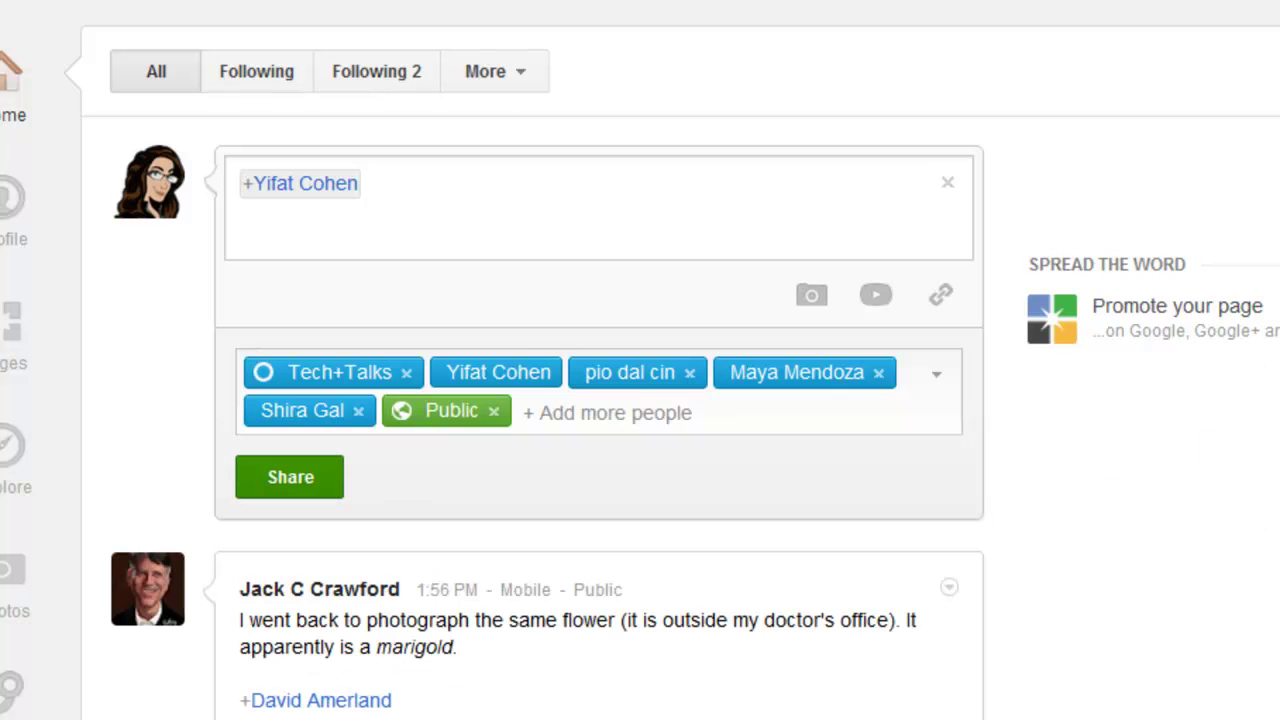